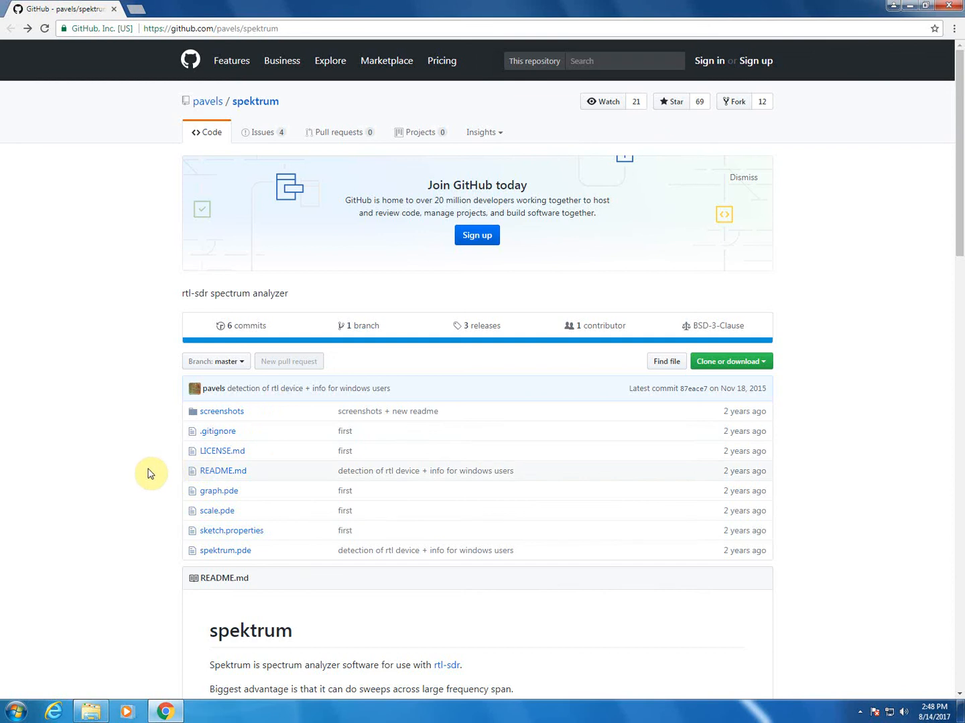
pyautogui.scroll(-6, 151, 468)
pyautogui.scroll(-6, 147, 452)
pyautogui.scroll(-4, 145, 449)
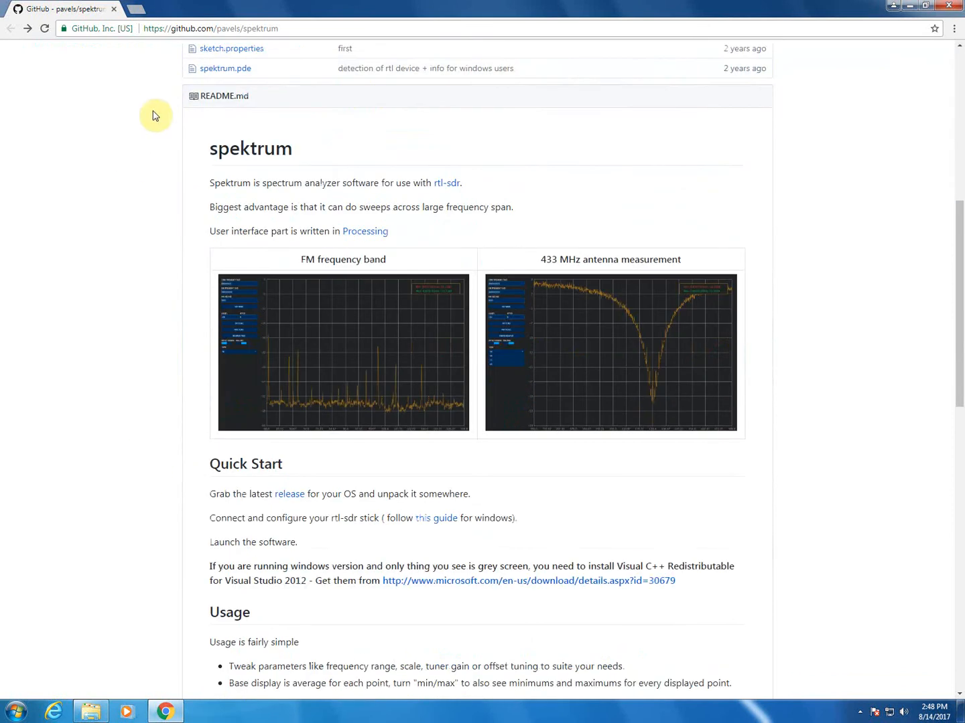
pyautogui.scroll(-1, 187, 305)
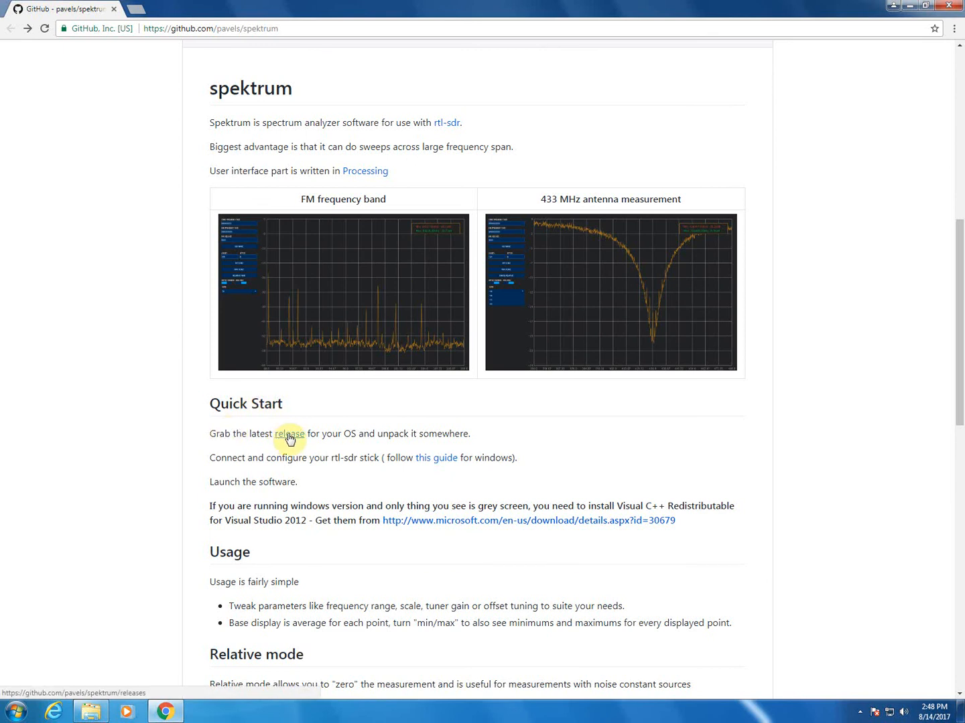
# Bring up the spektrum releases page in a new tab and switch to it.
pyautogui.rightClick(291, 437)
pyautogui.click(332, 446)
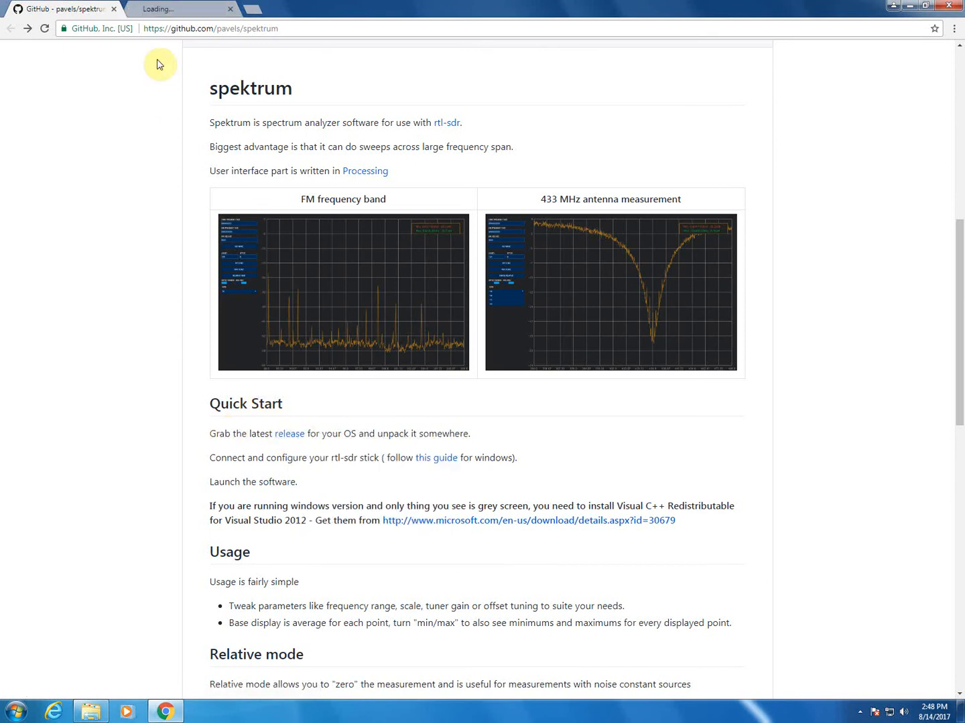
pyautogui.click(178, 10)
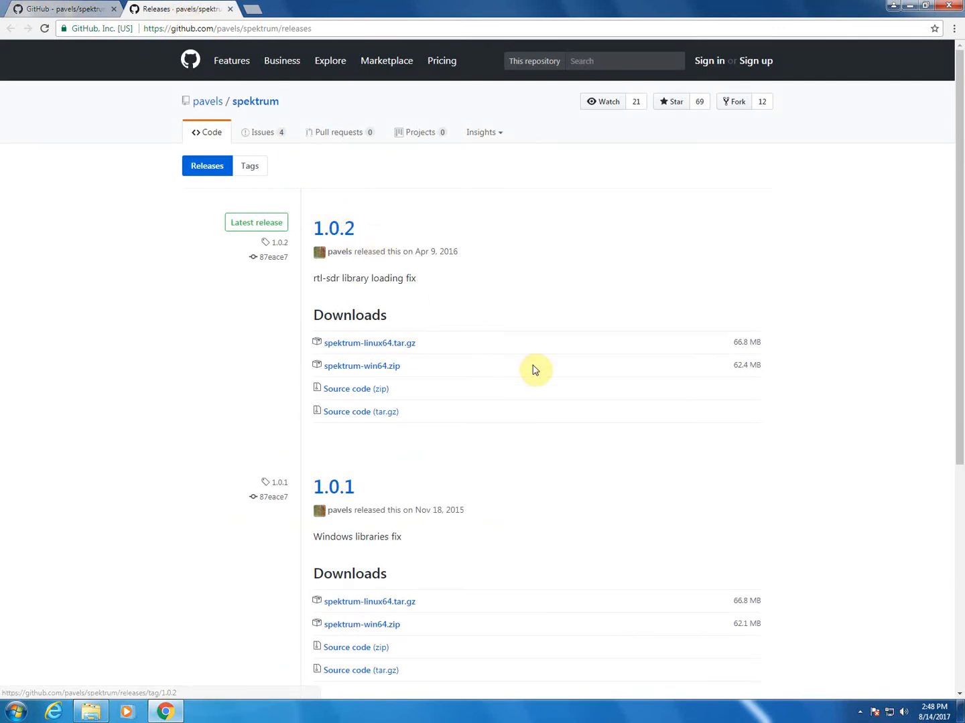
# Download spektrum-win64.zip from release 1.0.2 and return to the README tab.
pyautogui.click(357, 371)
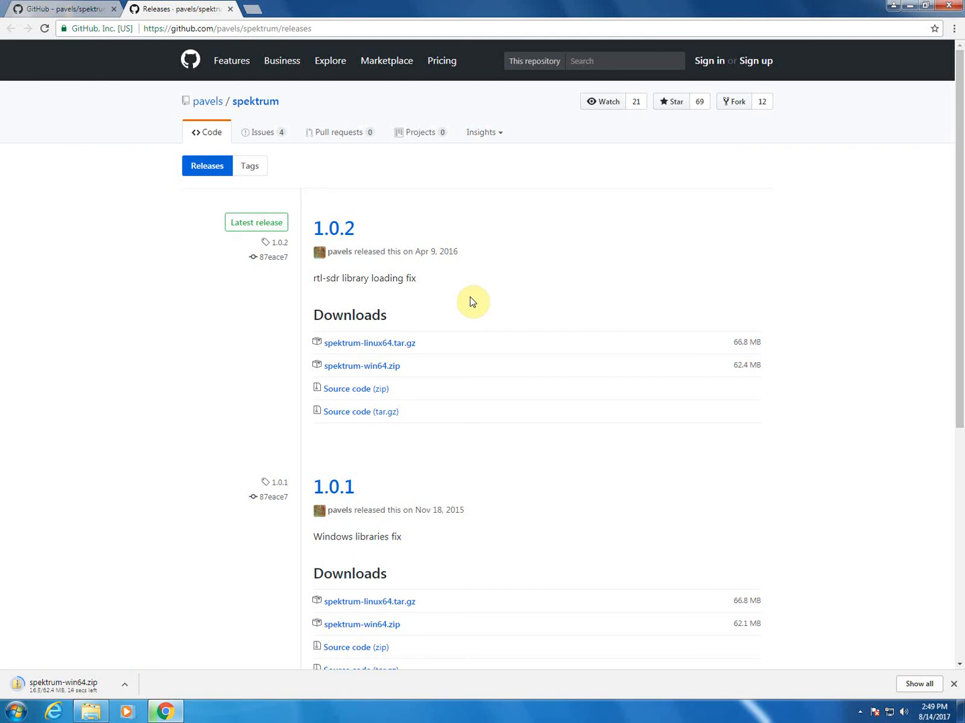
pyautogui.click(66, 11)
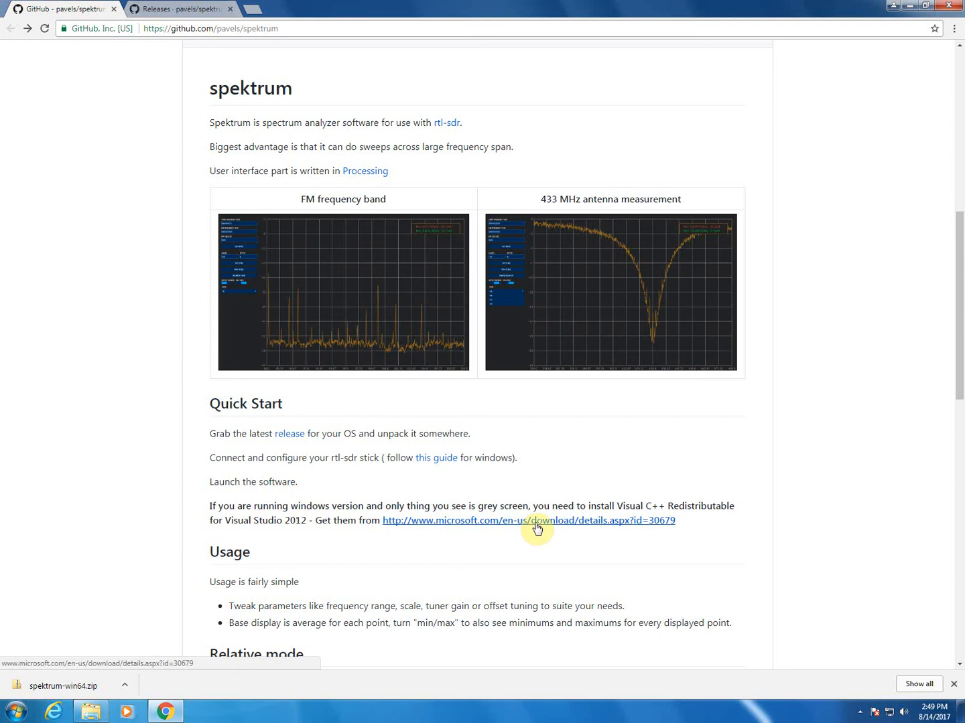
pyautogui.scroll(-2, 536, 527)
pyautogui.scroll(-1, 564, 490)
pyautogui.scroll(-2, 603, 453)
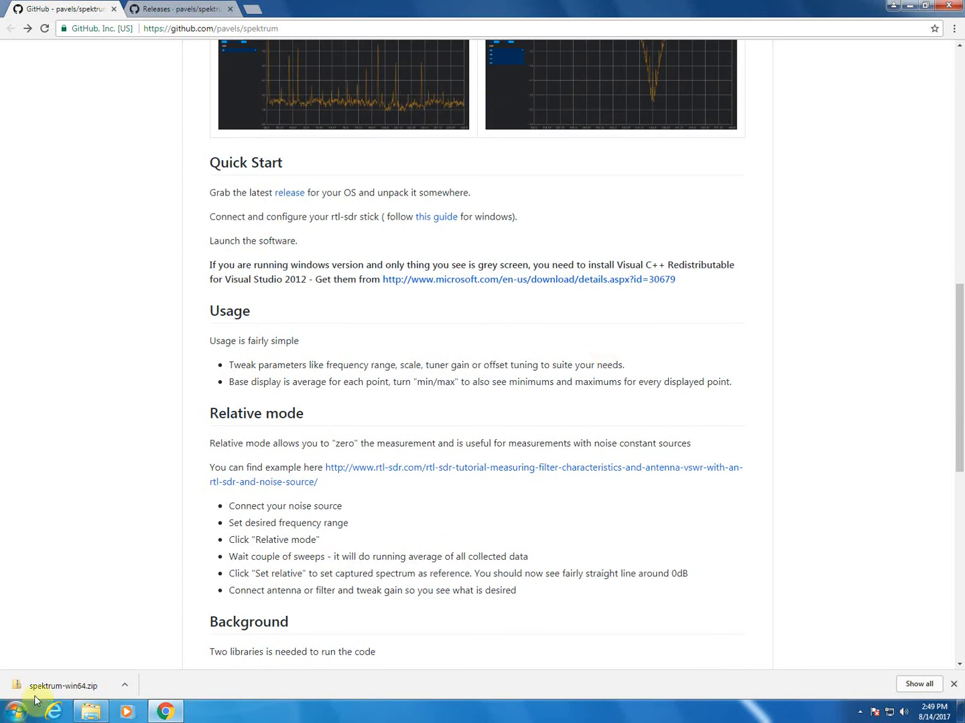
# Extract spektrum-win64.zip into the Downloads folder, then bring Chrome back to front.
pyautogui.click(88, 712)
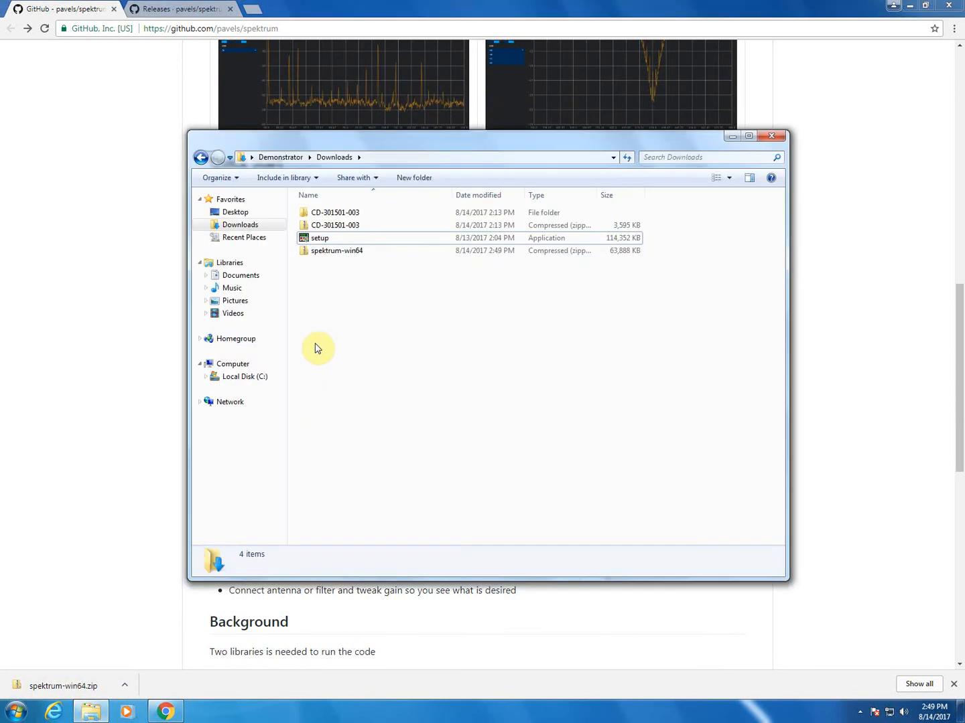
pyautogui.click(329, 251)
pyautogui.rightClick(330, 250)
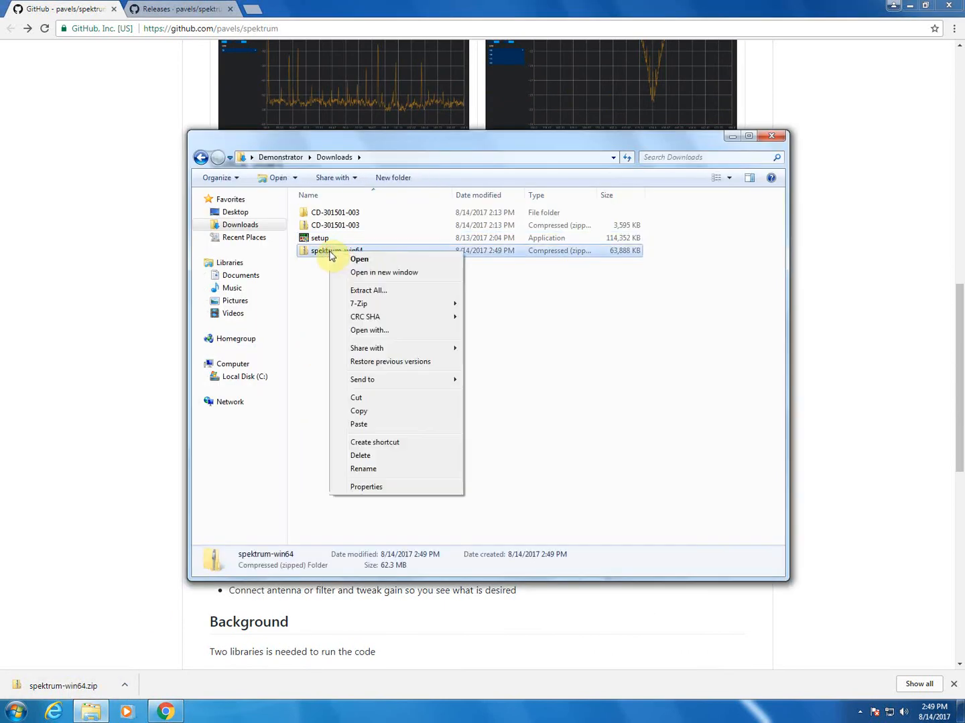
pyautogui.click(368, 291)
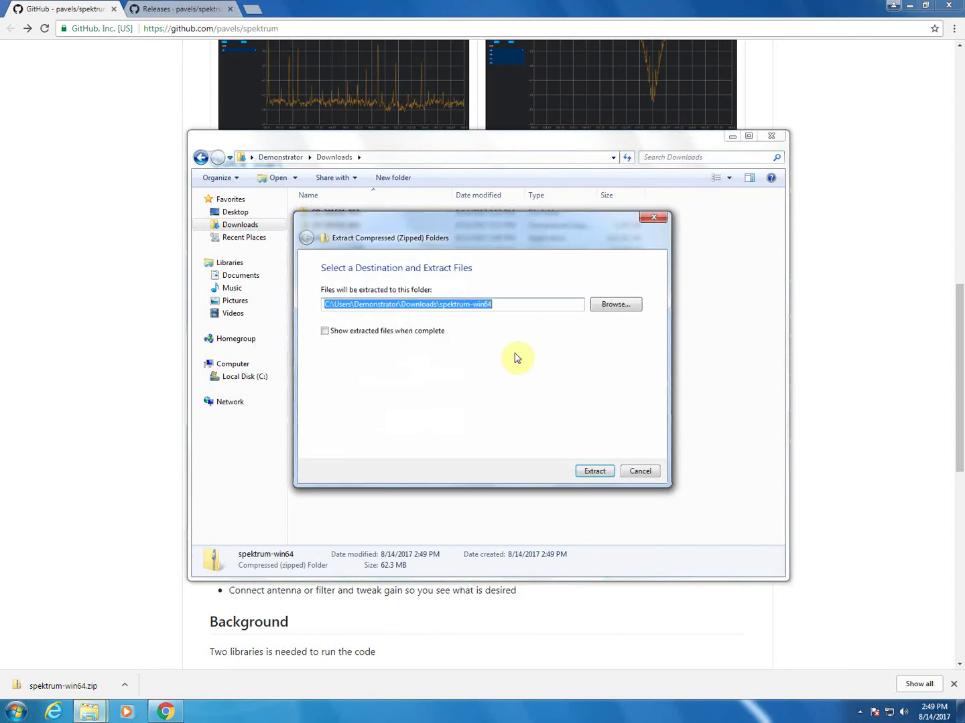
pyautogui.click(594, 472)
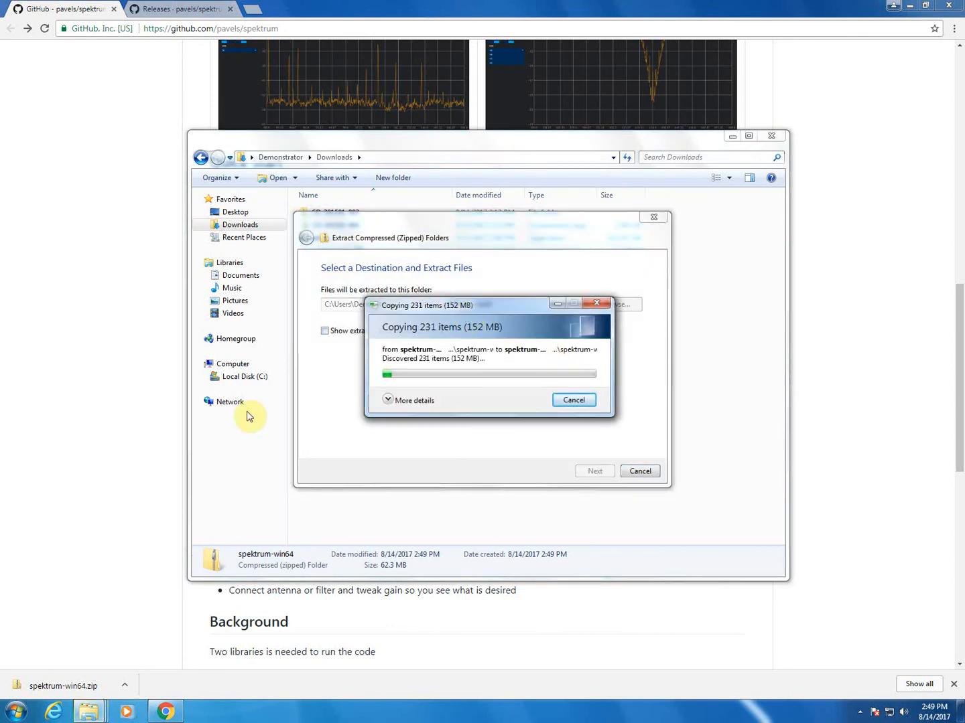
pyautogui.click(110, 564)
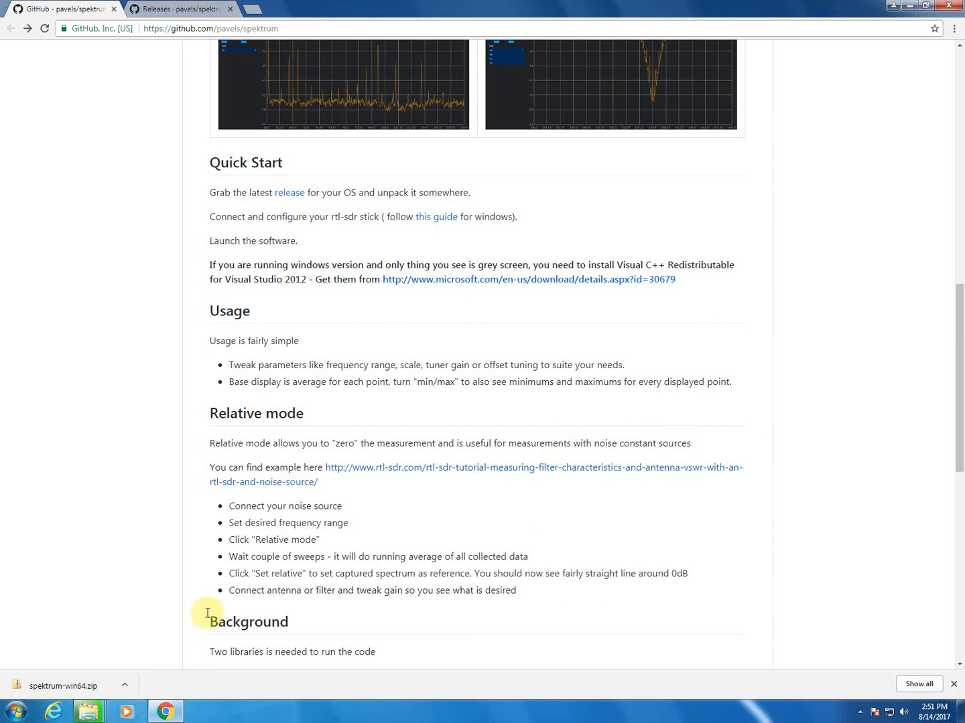
# Preview the open Explorer windows from the taskbar.
pyautogui.click(89, 711)
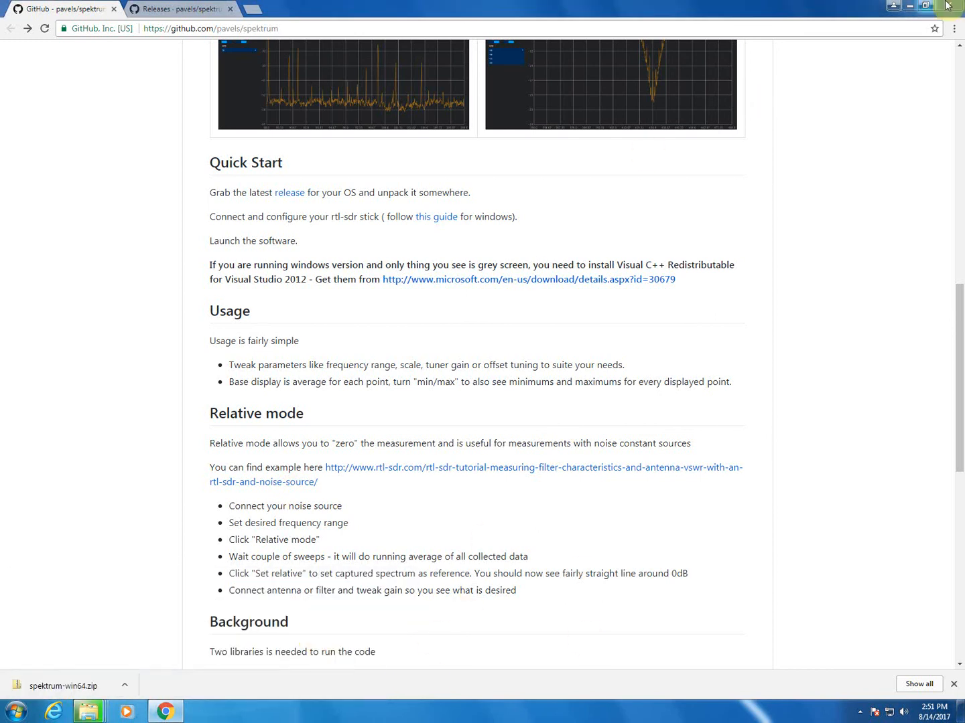
# Minimize Chrome and enter the extracted spektrum-win64 folder in Downloads.
pyautogui.click(897, 6)
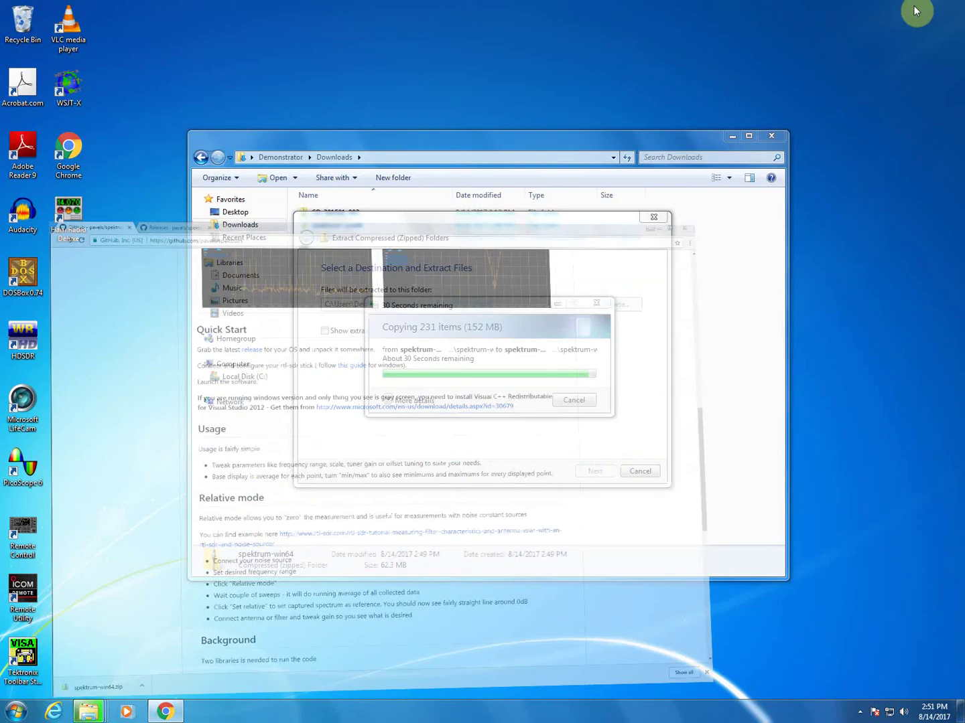
pyautogui.click(480, 305)
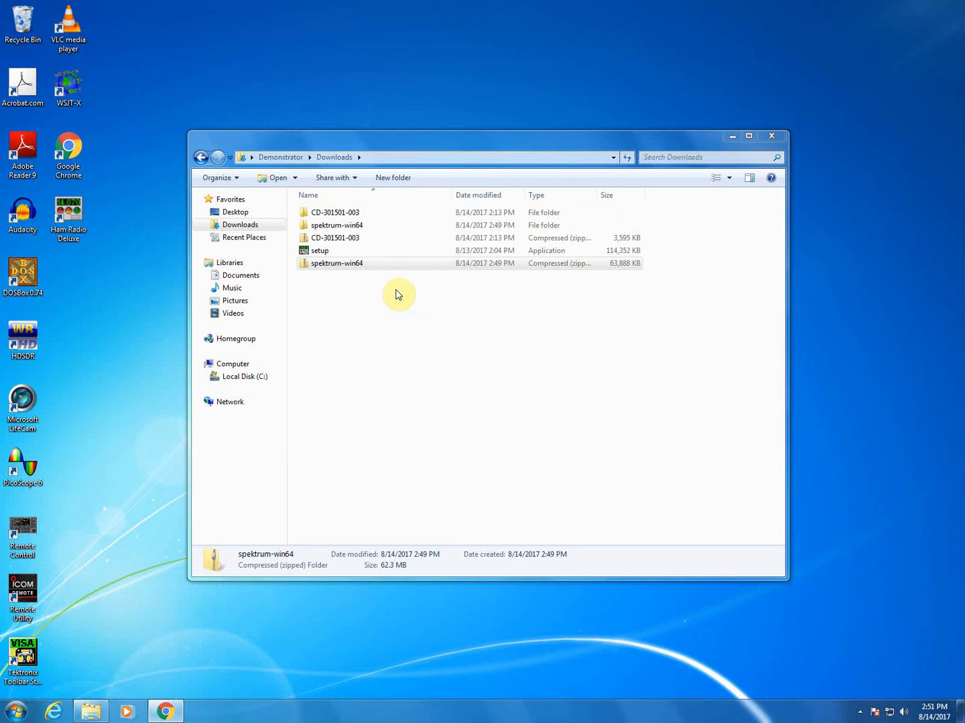
pyautogui.click(335, 228)
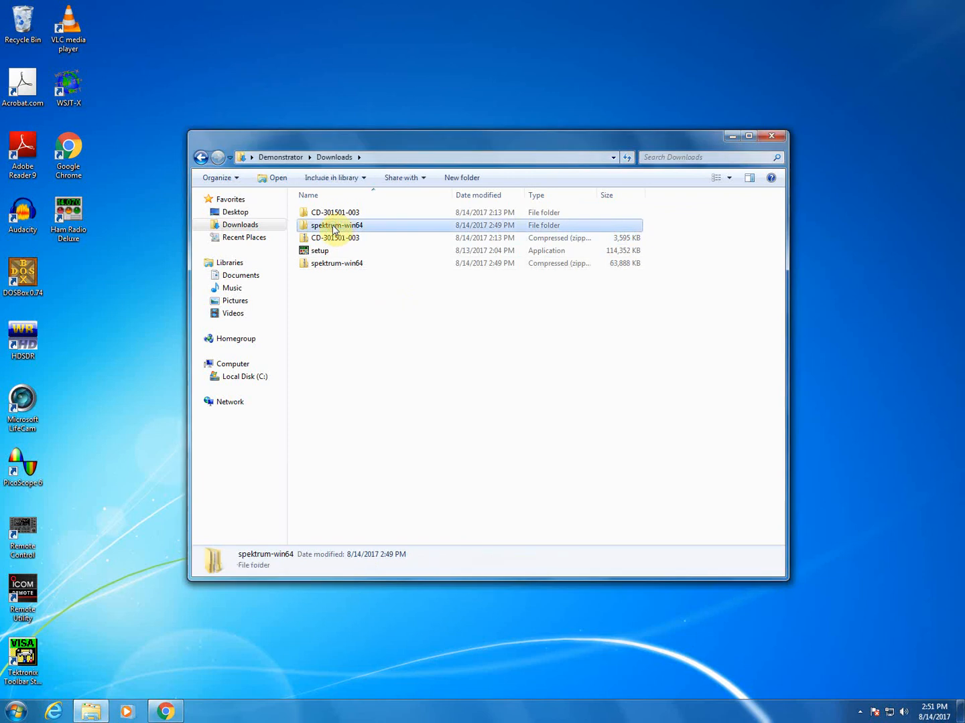
pyautogui.doubleClick(333, 228)
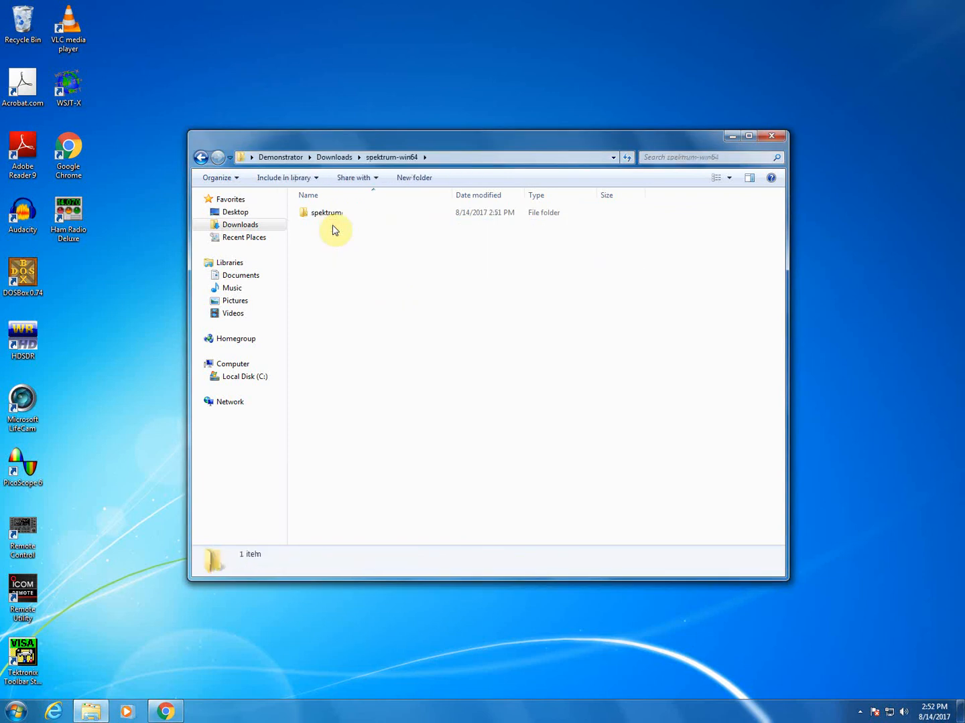
# Launch spektrum.exe from the spektrum subfolder.
pyautogui.click(324, 214)
pyautogui.doubleClick(324, 216)
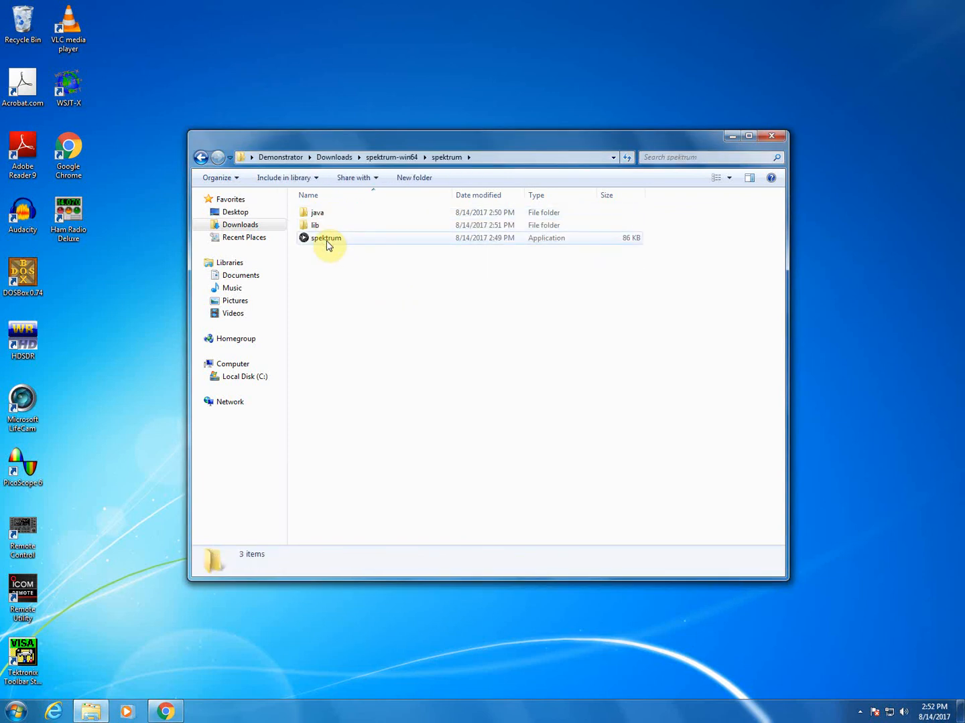
pyautogui.click(327, 239)
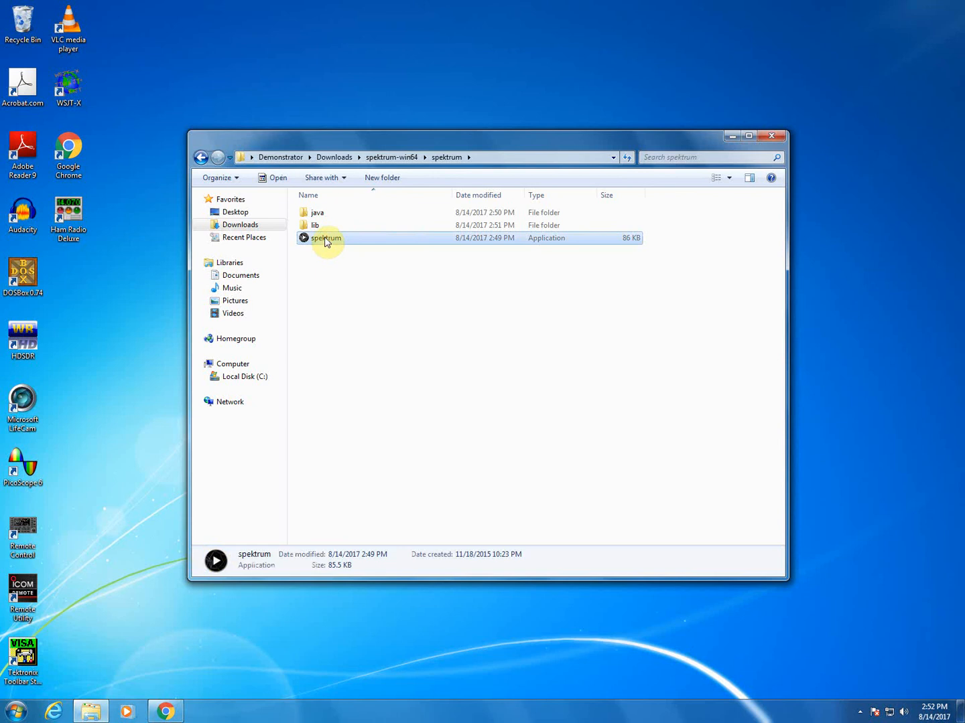
pyautogui.doubleClick(326, 242)
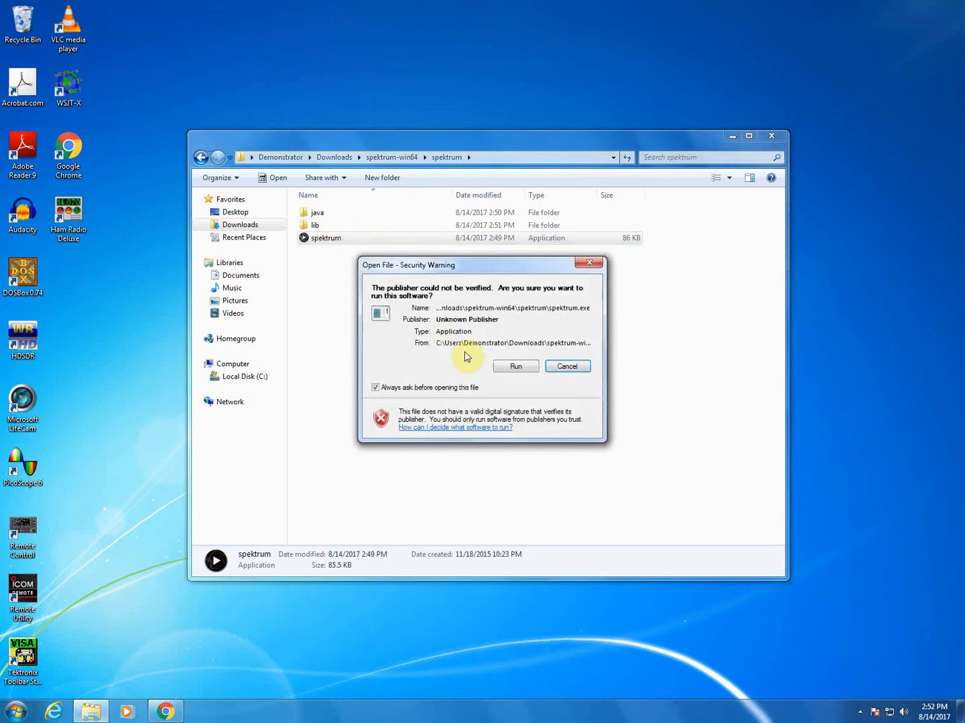
# Run Spektrum and enter start frequency 75000000 Hz and end frequency 130000000 Hz.
pyautogui.click(513, 367)
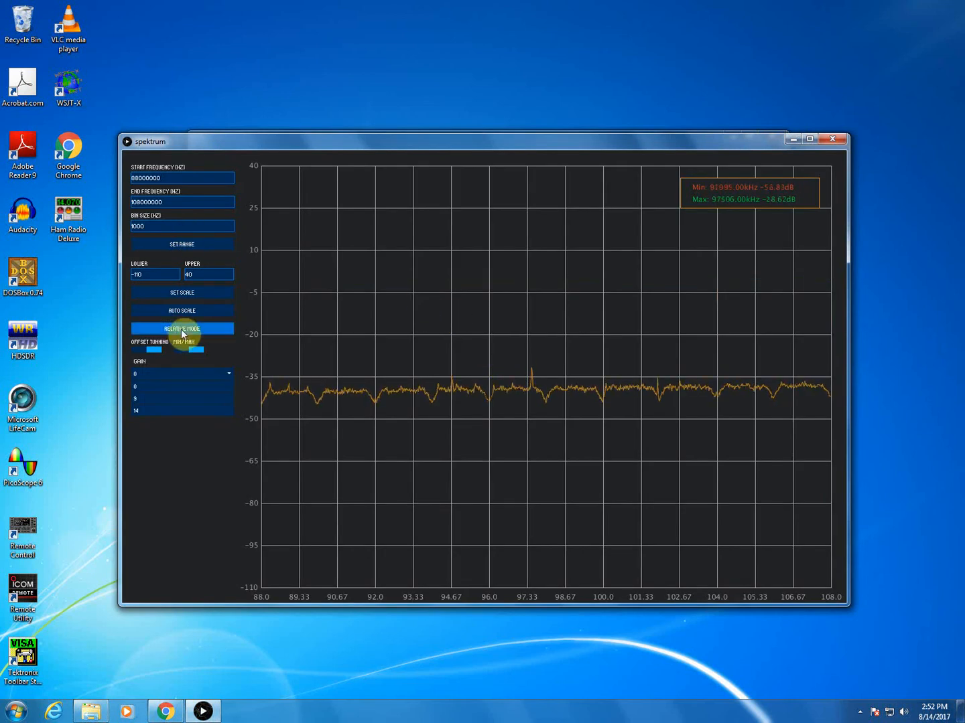
pyautogui.click(165, 177)
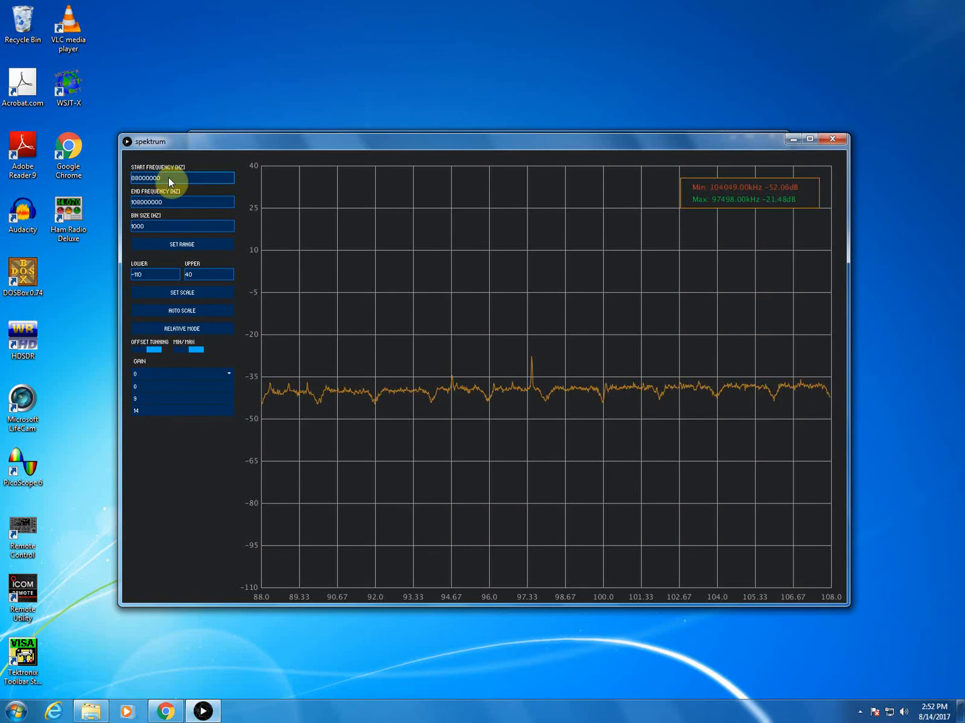
pyautogui.hotkey('ctrl', 'a')
pyautogui.press('BackSpace')
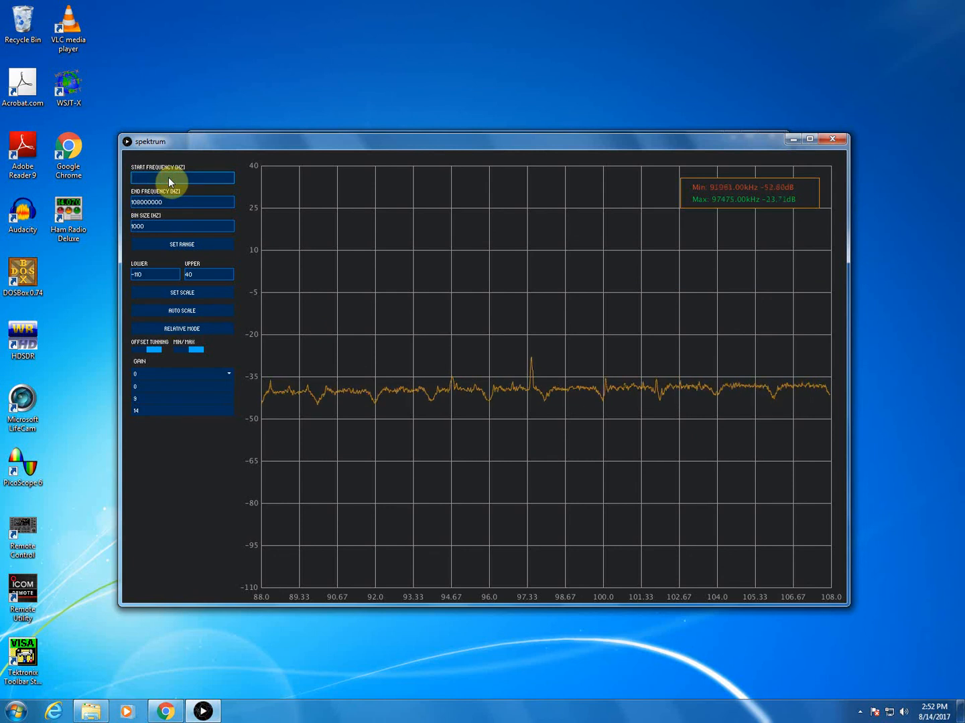
pyautogui.write('75')
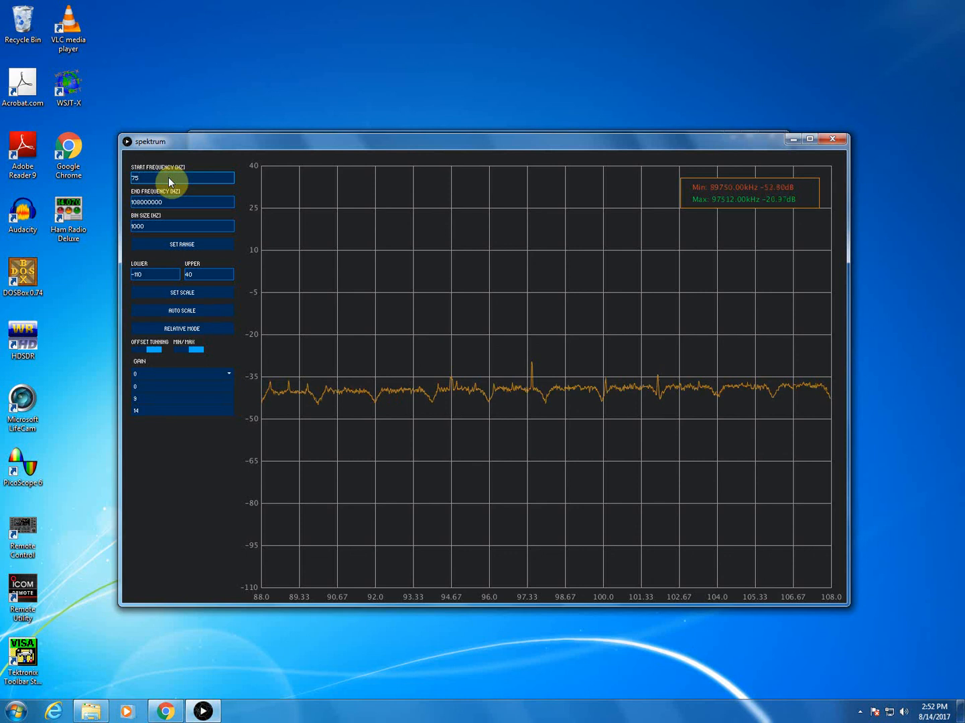
pyautogui.write('00000')
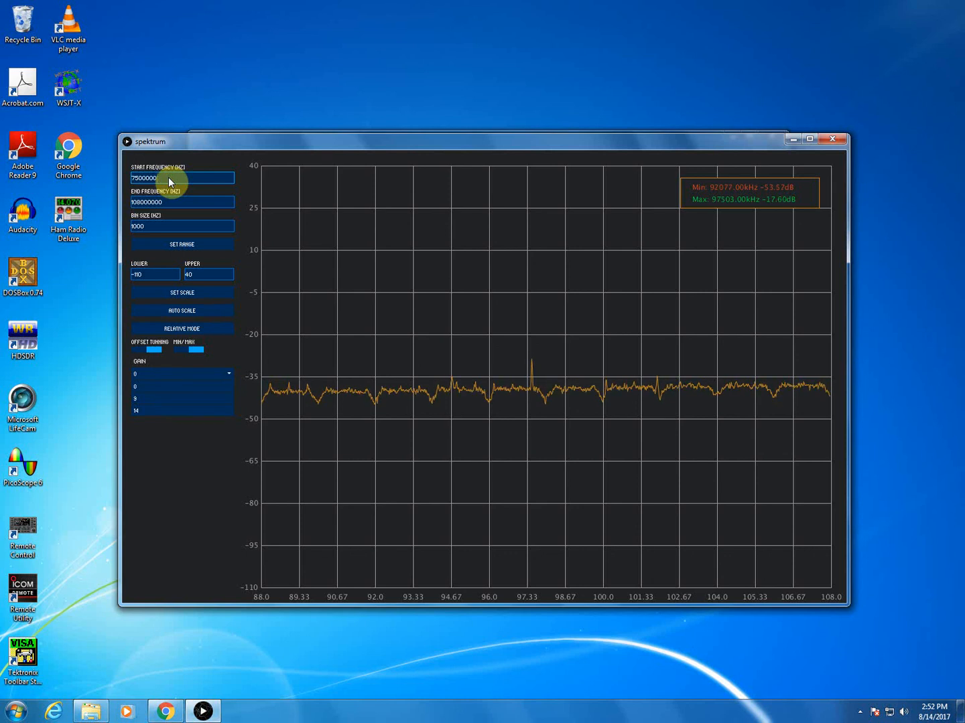
pyautogui.write('0')
pyautogui.click(167, 201)
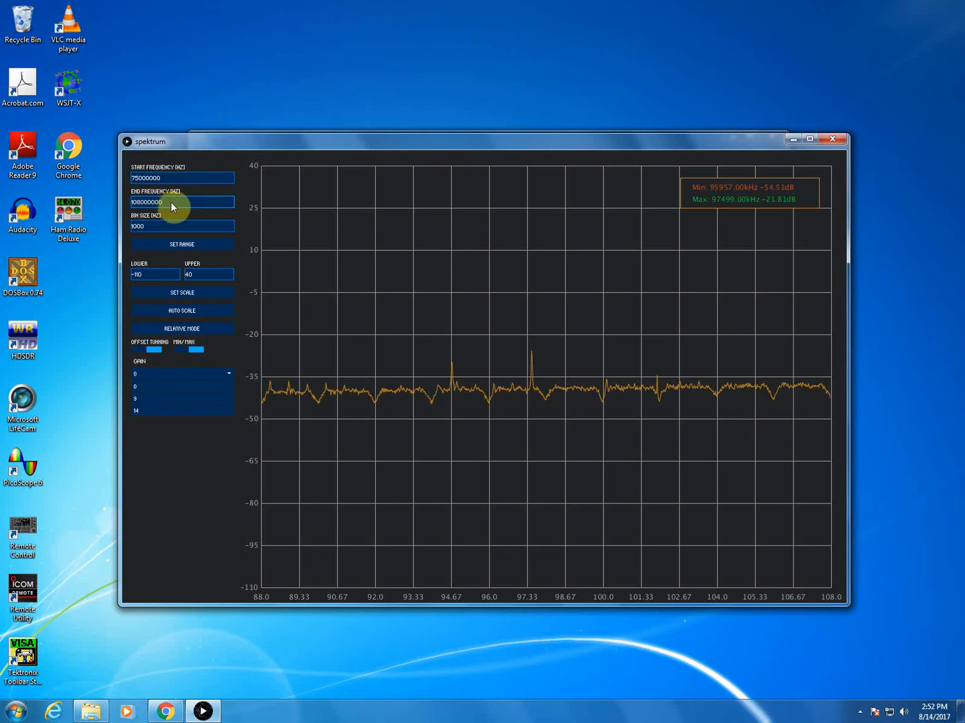
pyautogui.hotkey('ctrl', 'a')
pyautogui.write('13')
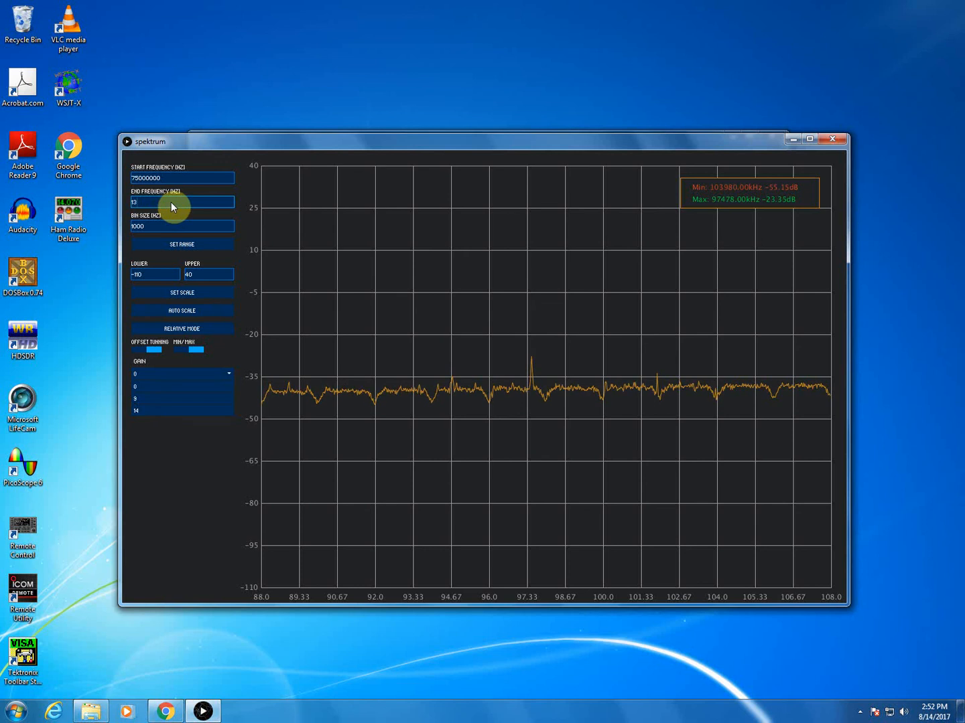
pyautogui.write('0000')
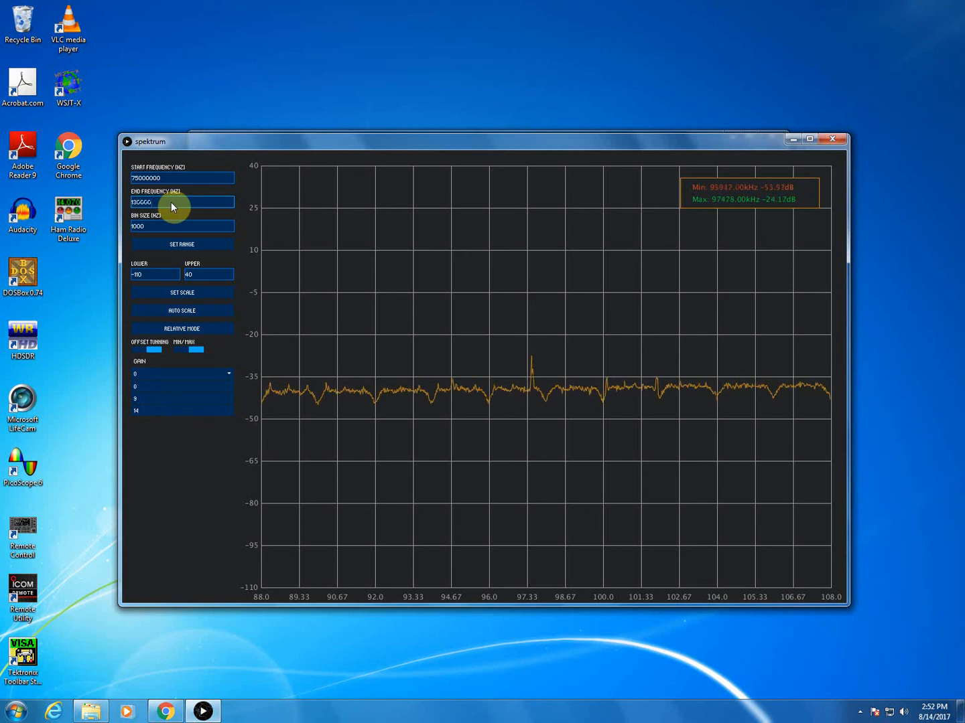
pyautogui.write('000')
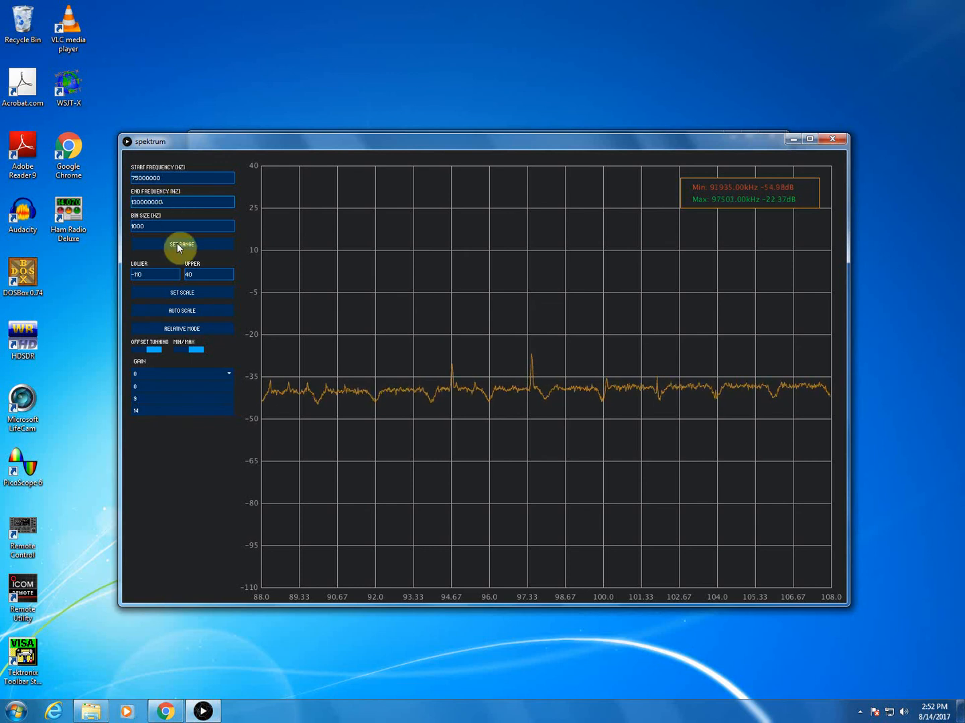
# Apply the 75–130 MHz range, enable relative mode and capture the current trace as reference.
pyautogui.click(177, 243)
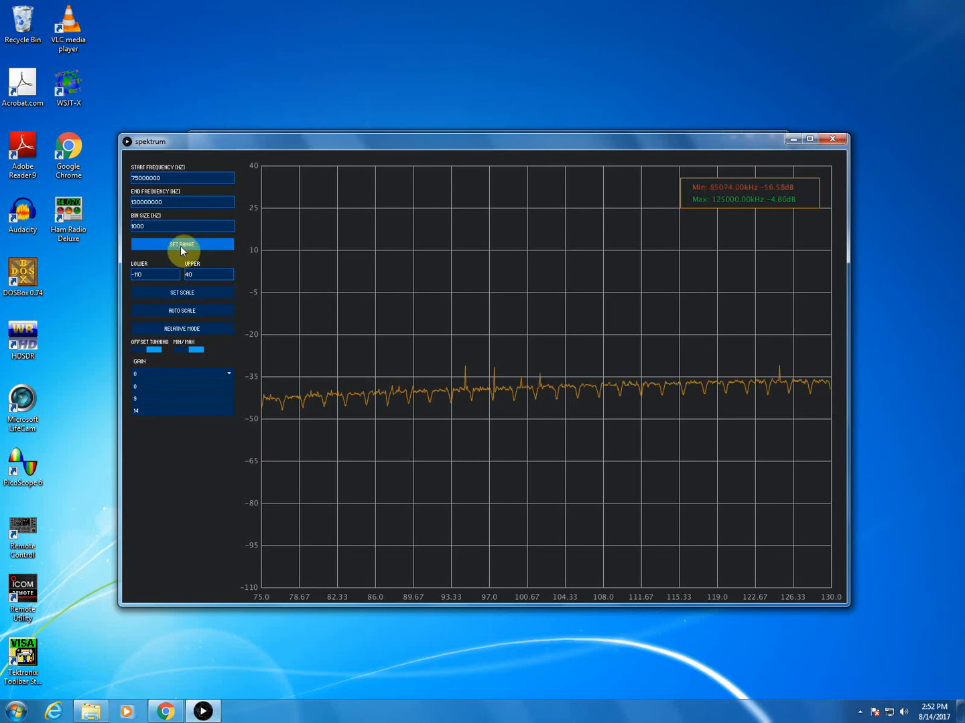
pyautogui.click(178, 328)
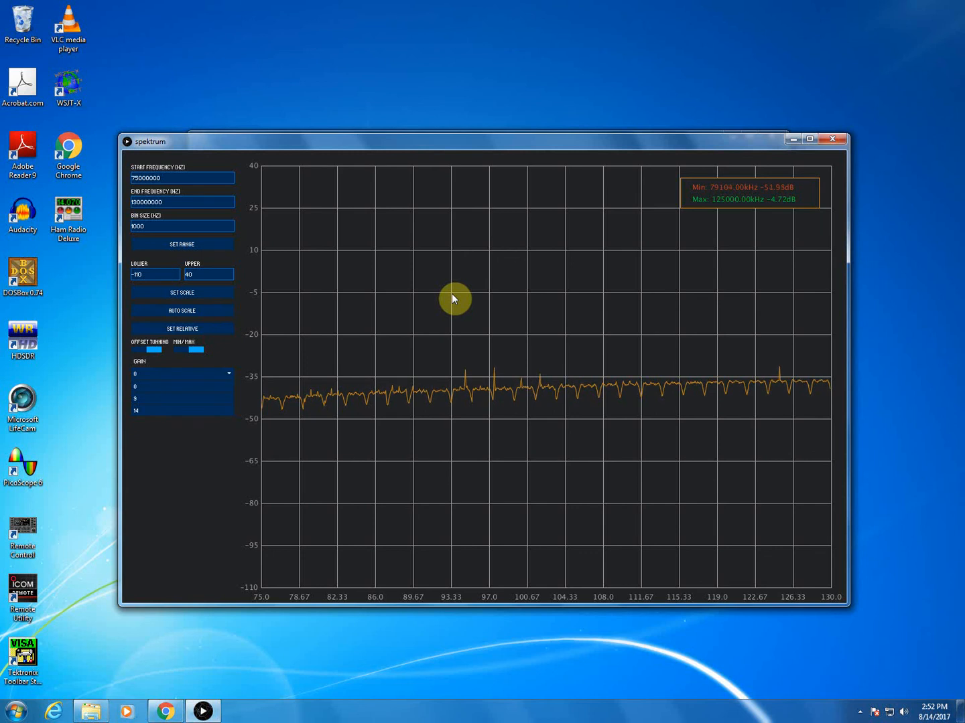
pyautogui.click(181, 329)
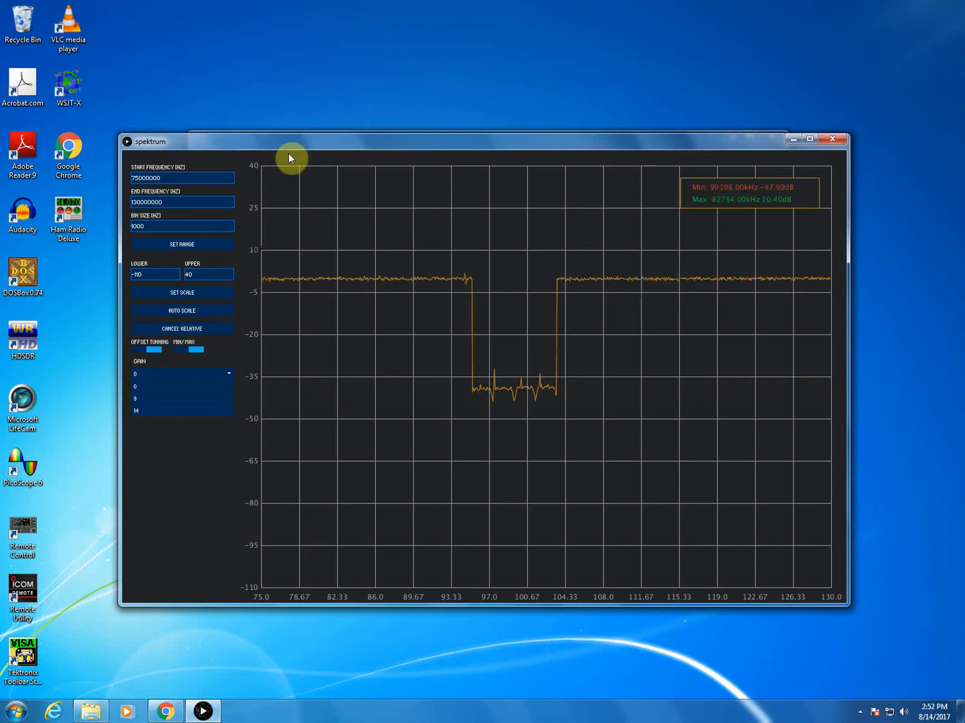